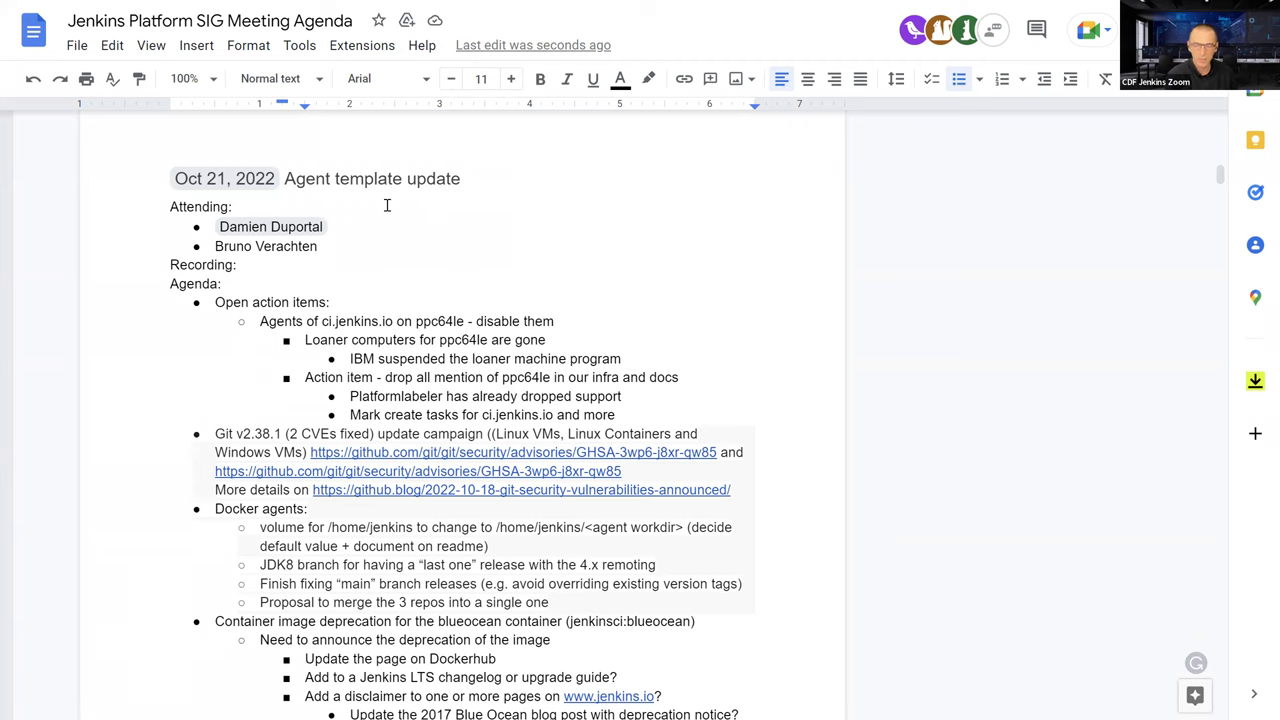
# Insert a new bullet after the first attendee and enter the new attendee's name as a person chip
pyautogui.click(355, 231)
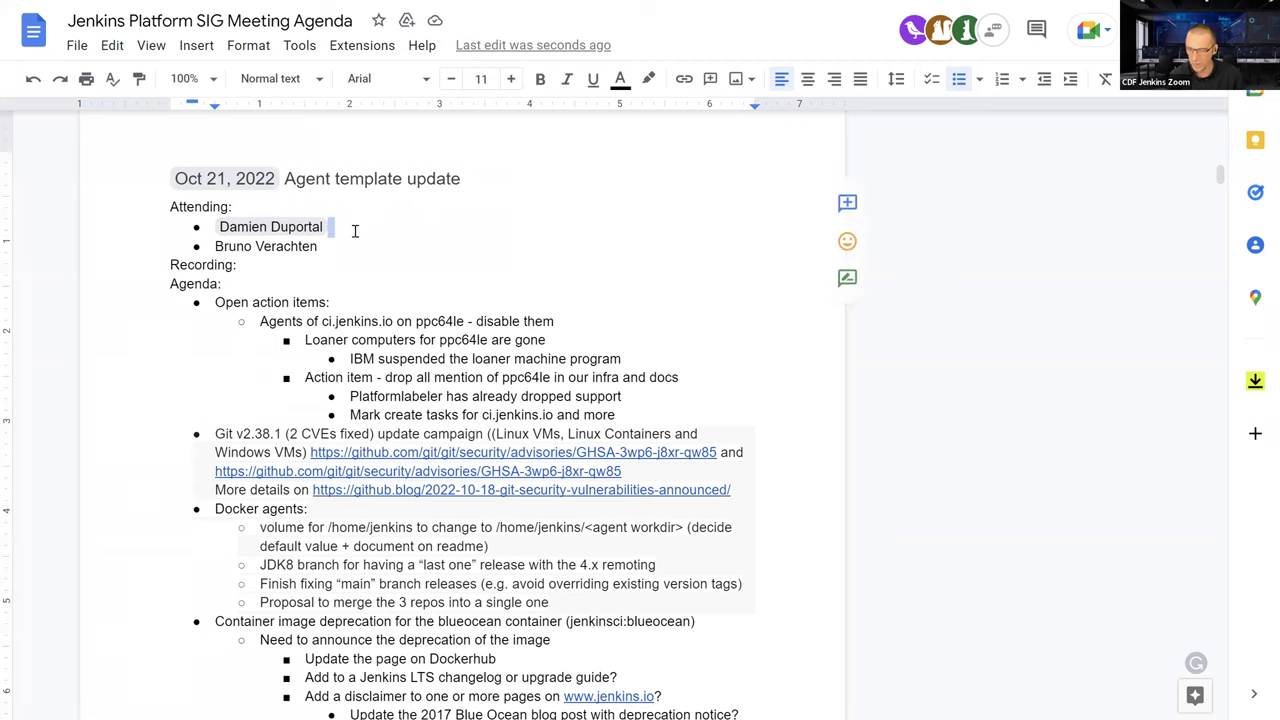
pyautogui.press('Return')
pyautogui.write('Kevin')
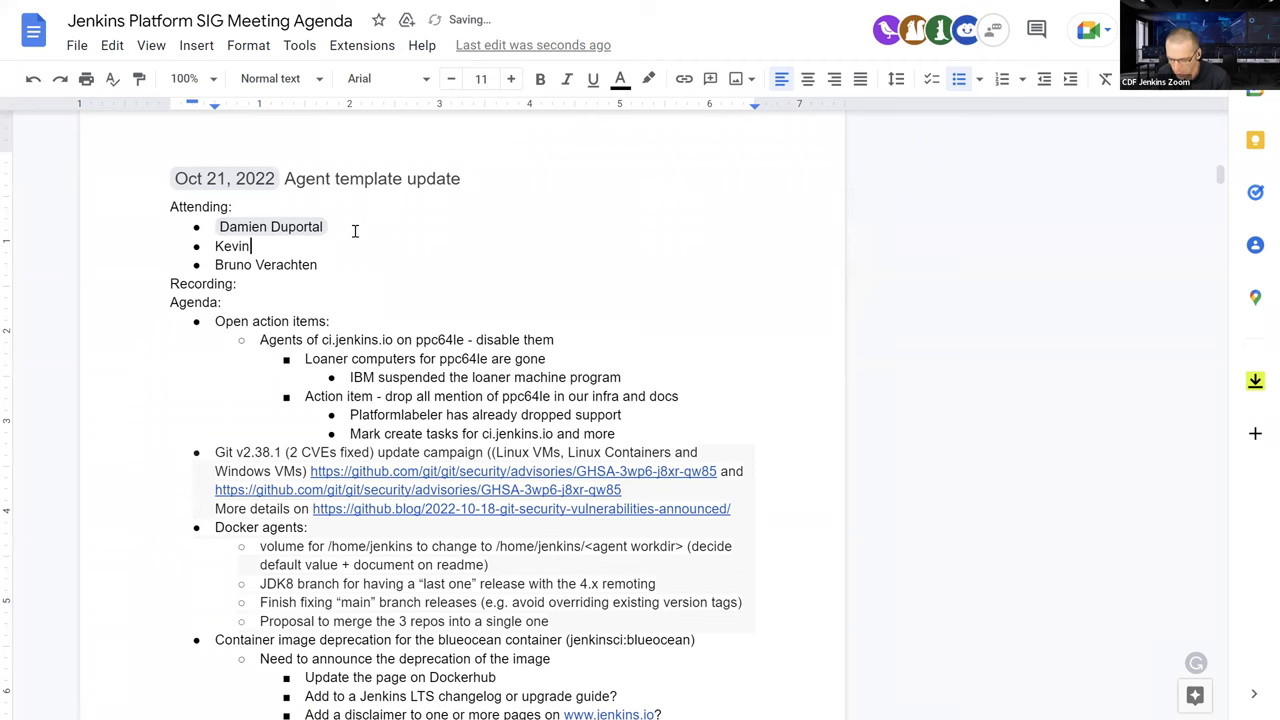
pyautogui.write(' Ma')
pyautogui.press('Tab')
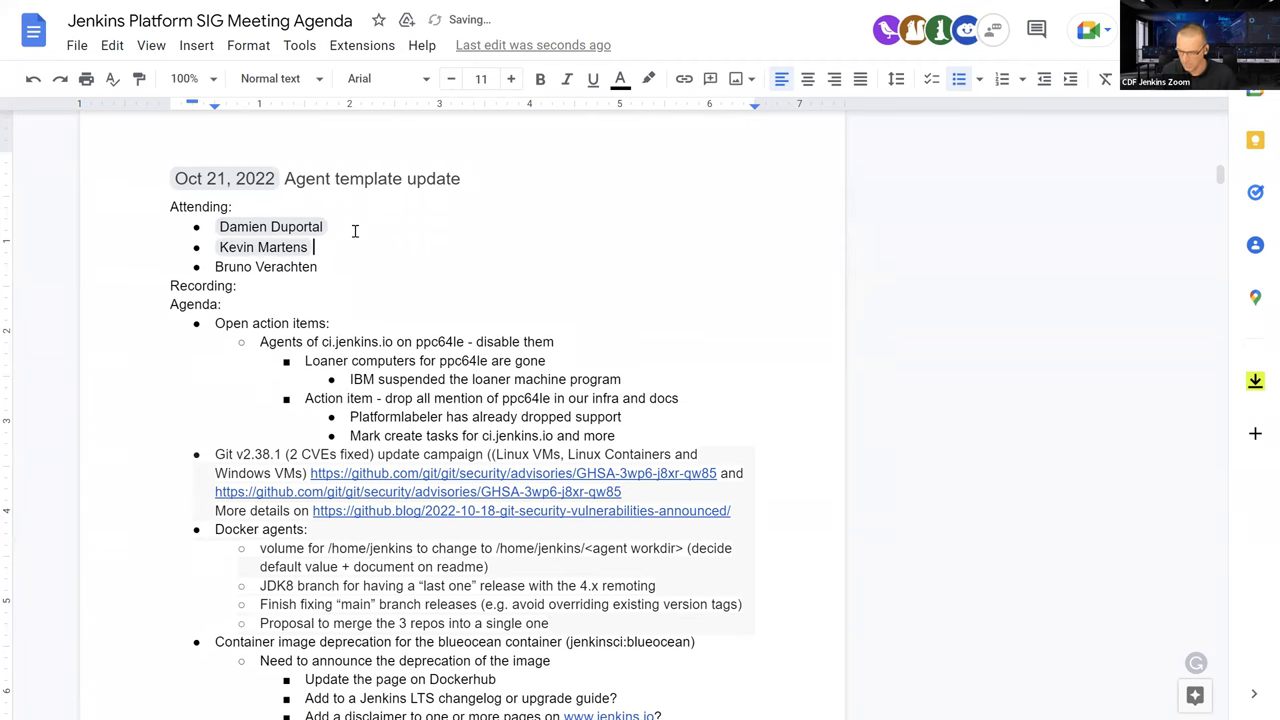
pyautogui.scroll(-1, 345, 321)
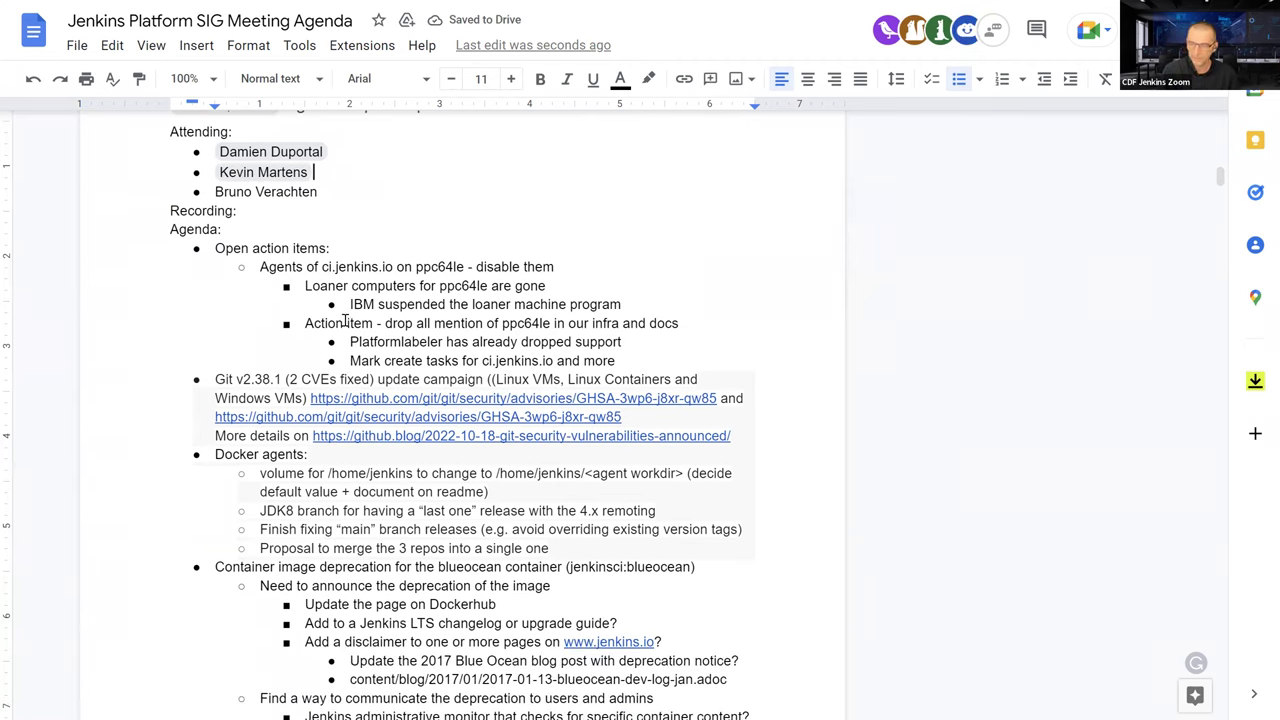
pyautogui.scroll(-1, 345, 321)
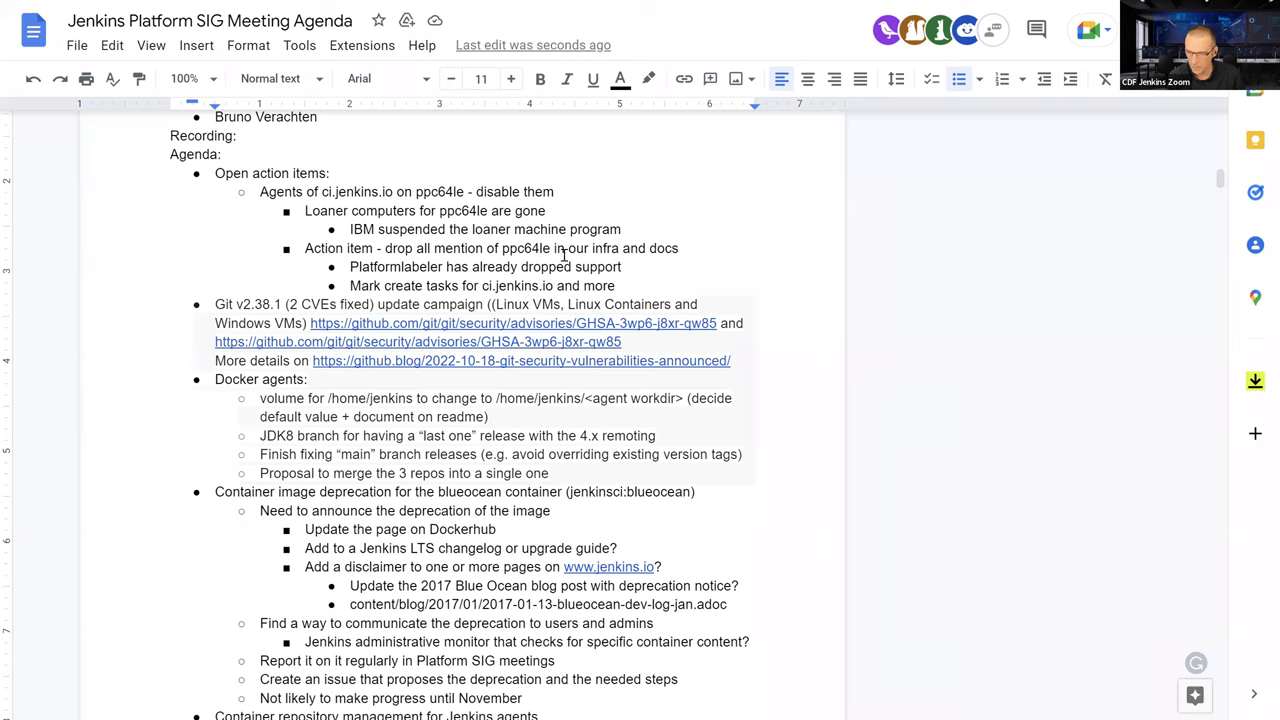
pyautogui.scroll(-1, 579, 255)
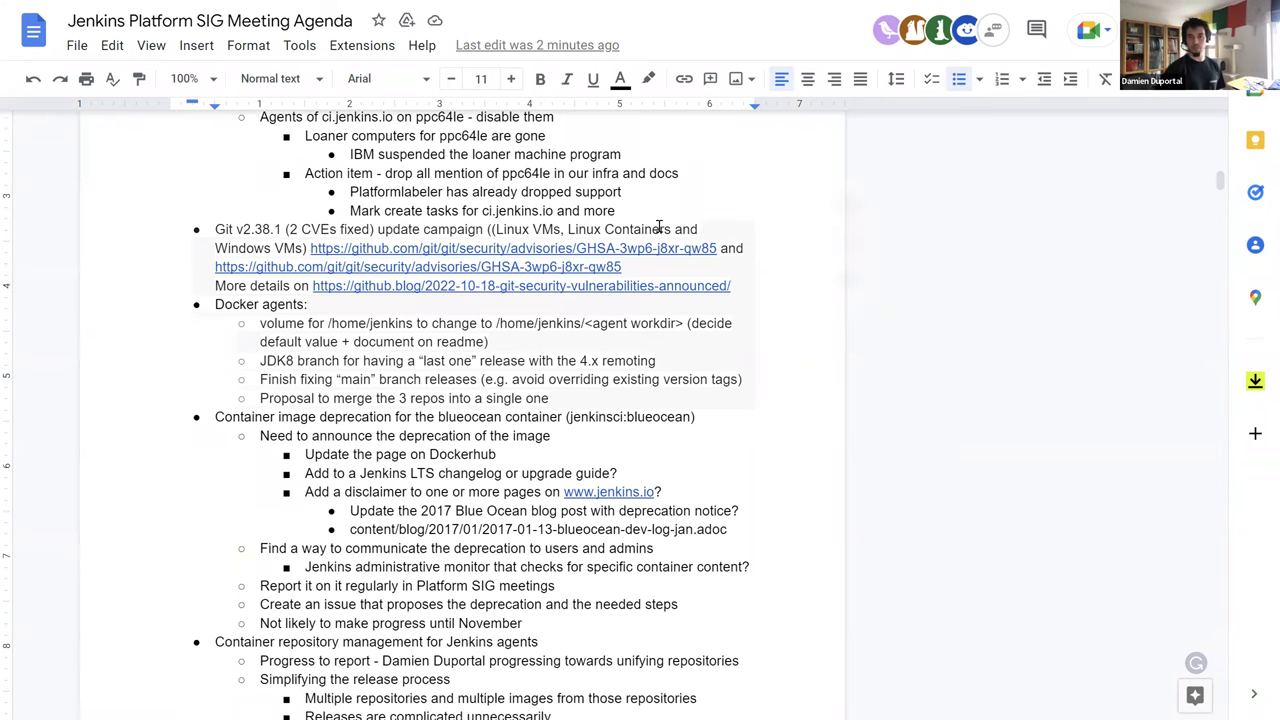
pyautogui.scroll(1, 659, 222)
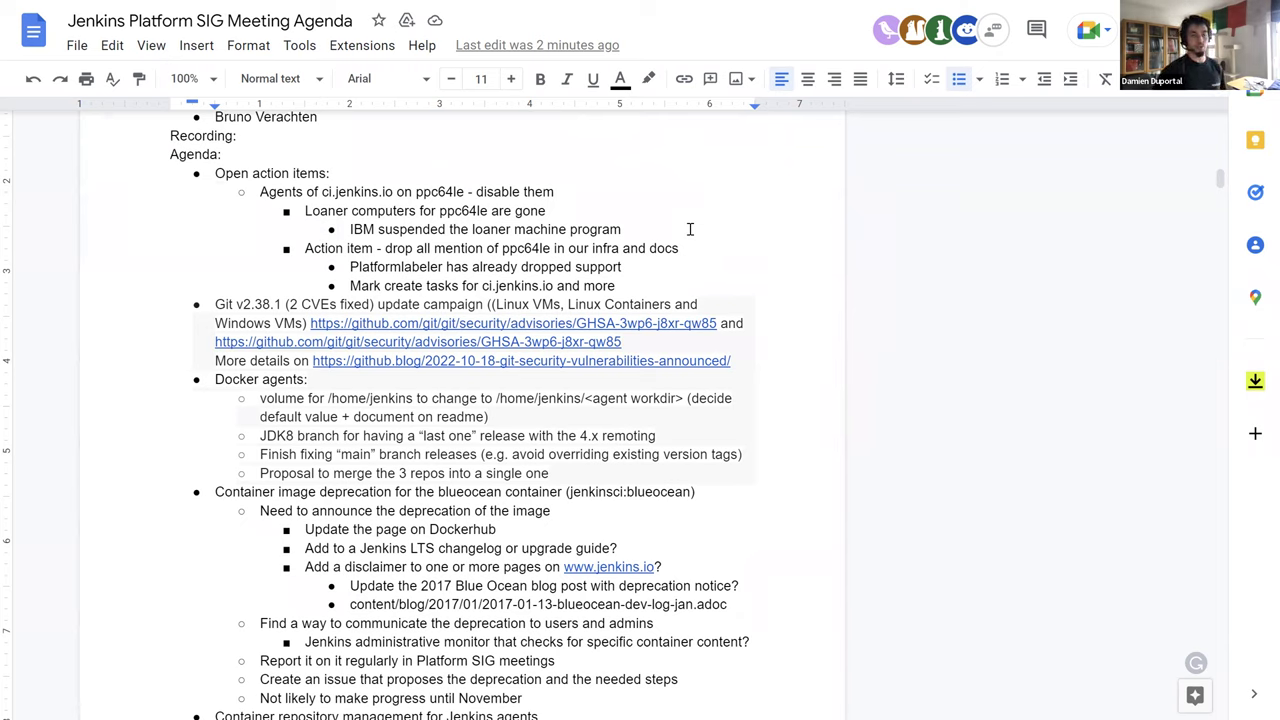
# Indent the Git v2.38.1 update campaign bullet three levels, nesting it under Mark create tasks
pyautogui.click(215, 302)
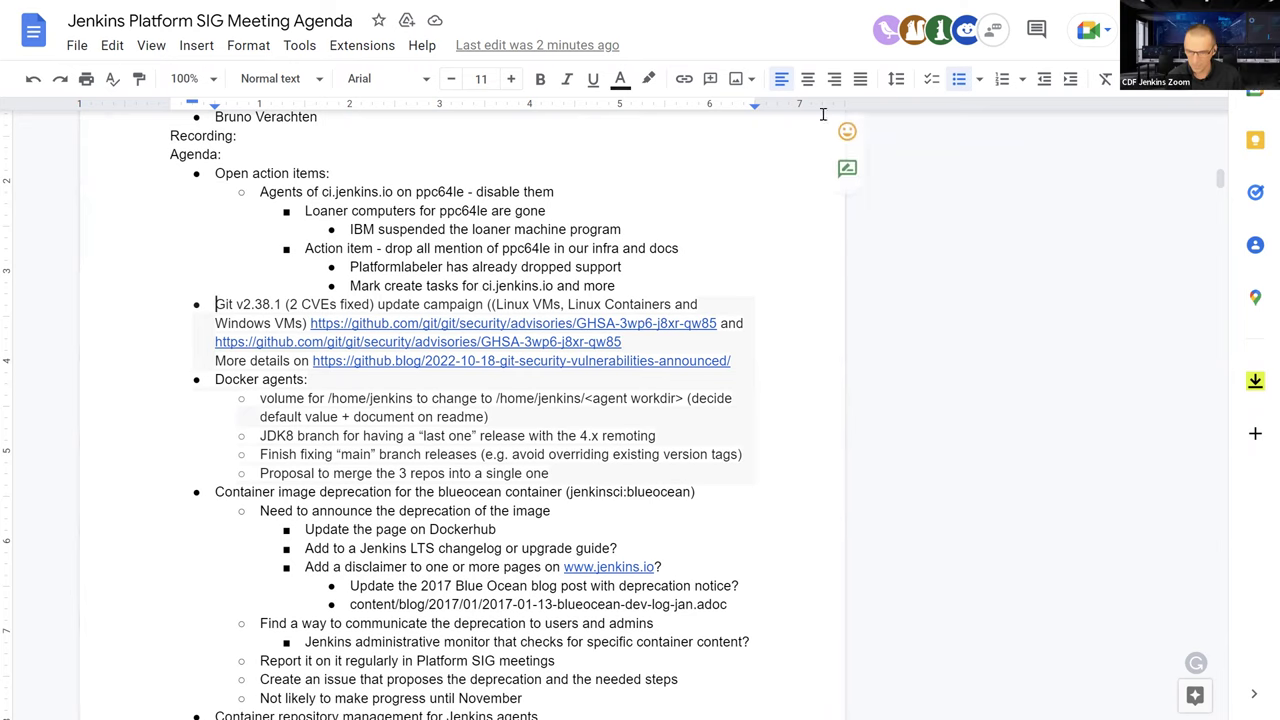
pyautogui.click(1070, 79)
pyautogui.click(1070, 79)
pyautogui.click(1070, 79)
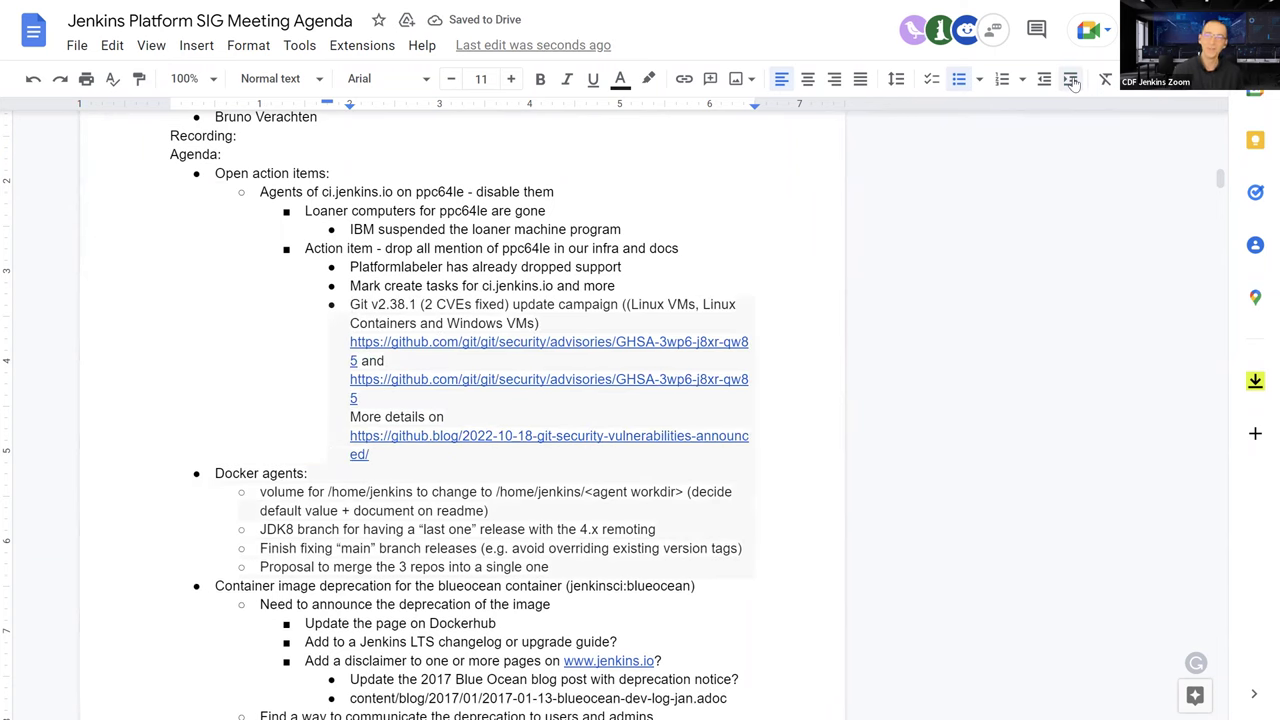
# Scroll down to the blueocean deprecation section of the agenda
pyautogui.click(802, 470)
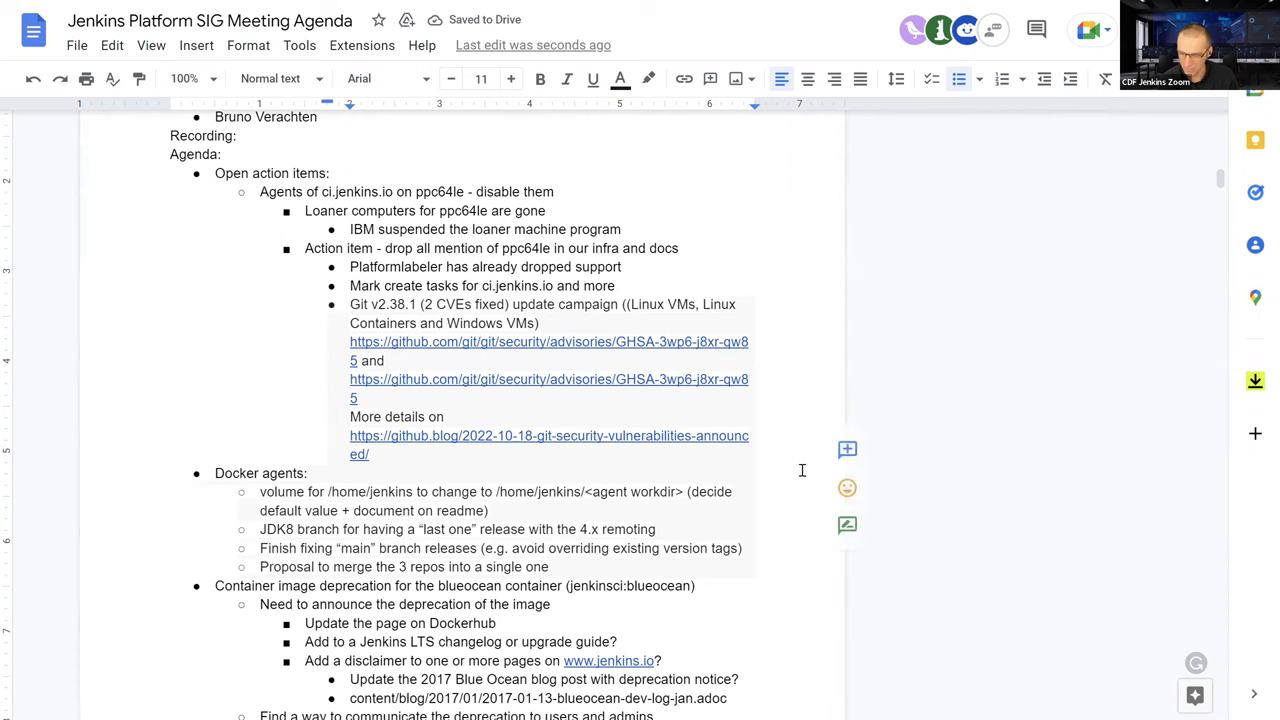
pyautogui.scroll(-1, 730, 453)
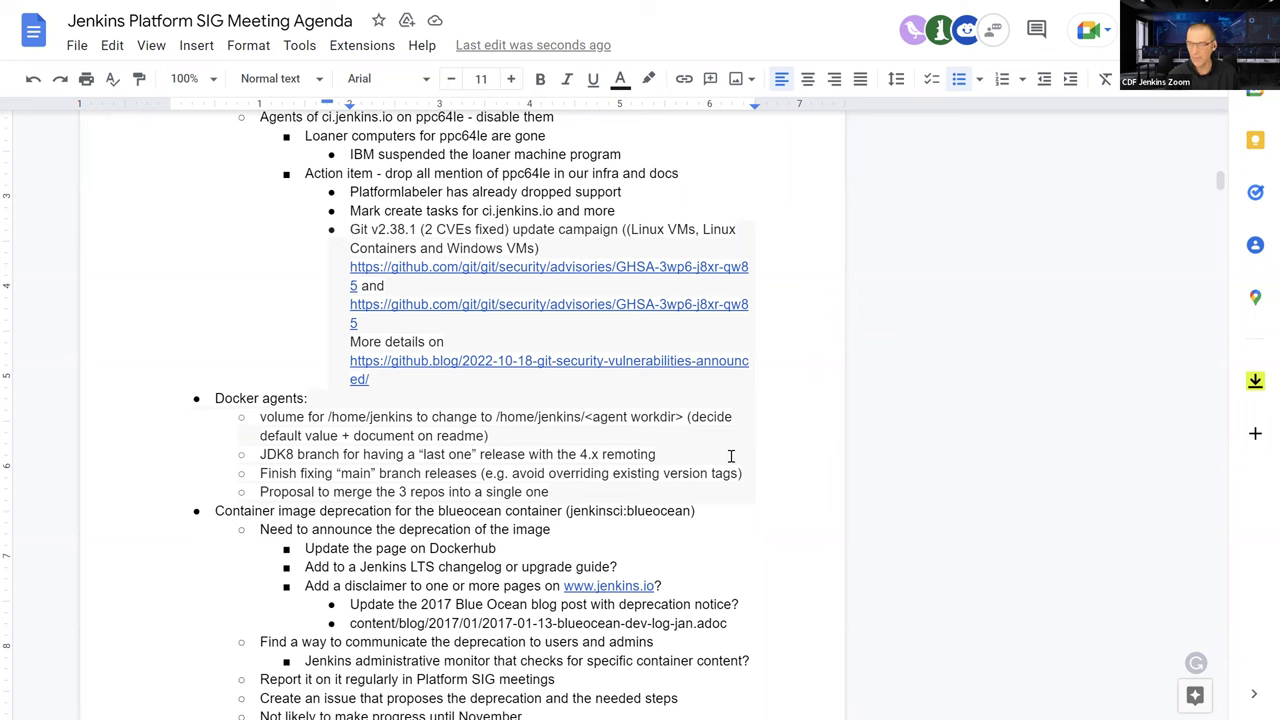
pyautogui.scroll(-3, 731, 456)
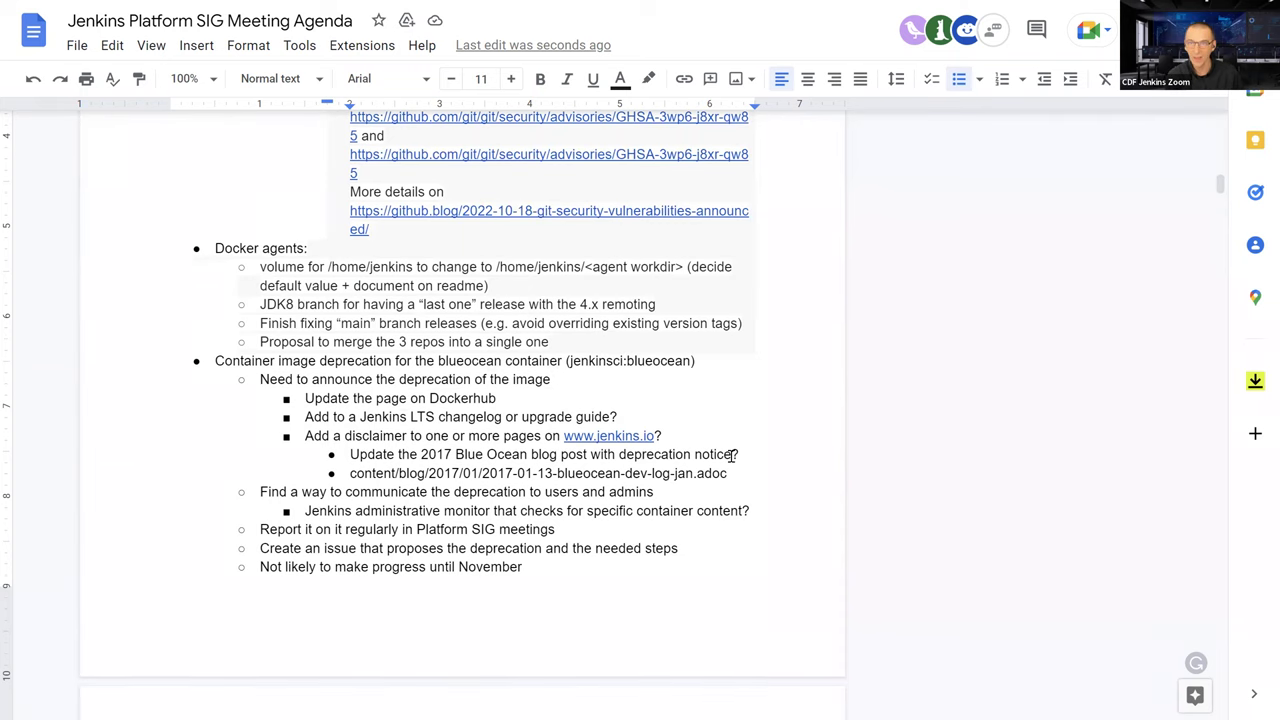
pyautogui.scroll(3, 735, 455)
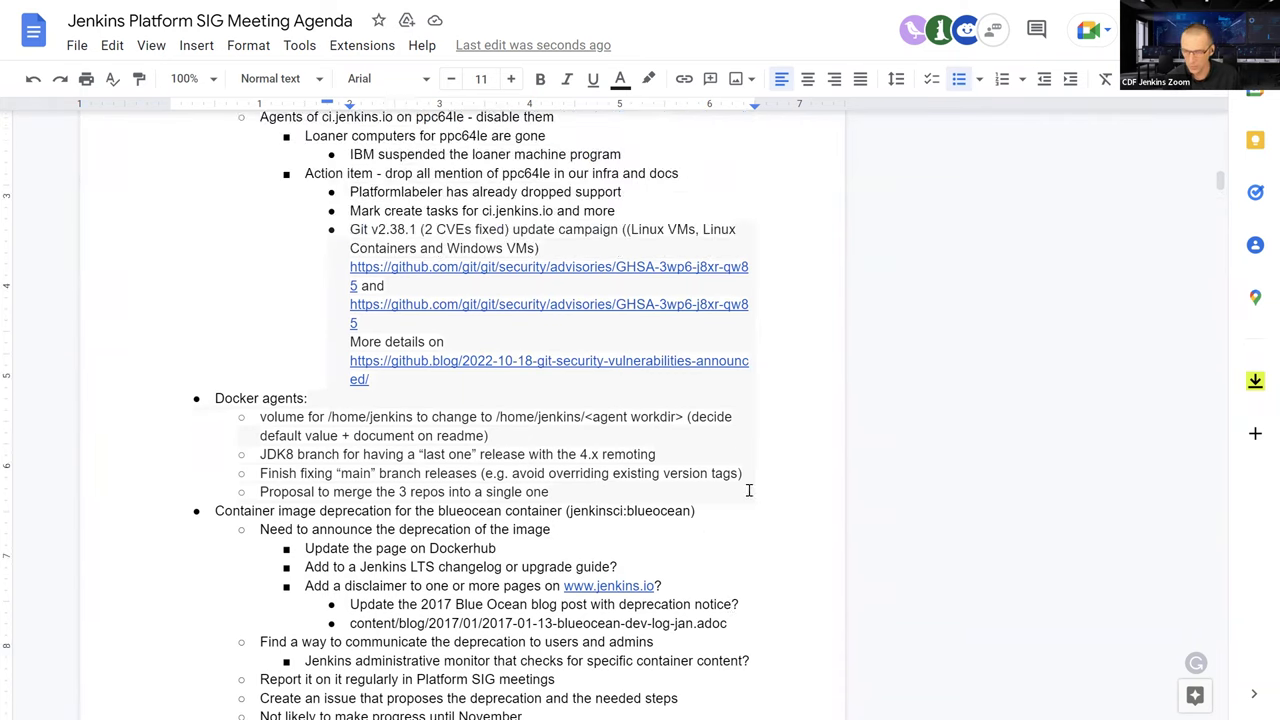
pyautogui.scroll(-5, 520, 517)
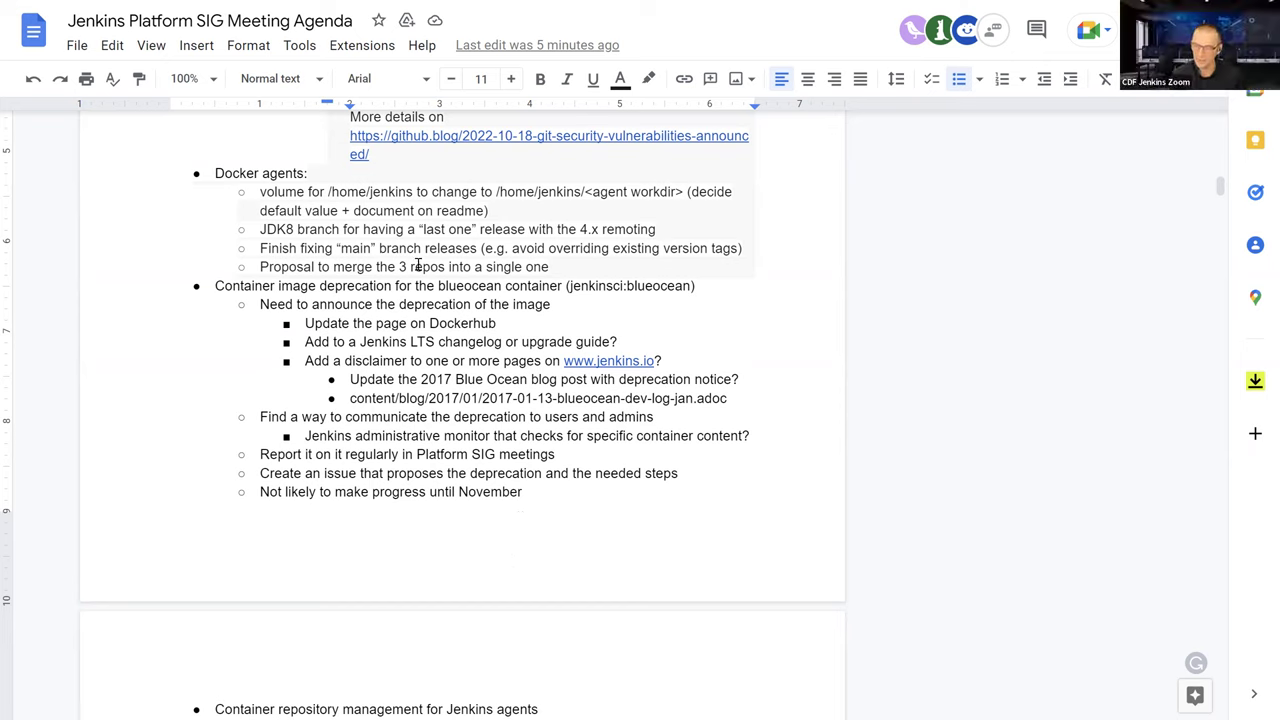
pyautogui.click(292, 229)
pyautogui.scroll(-1, 307, 229)
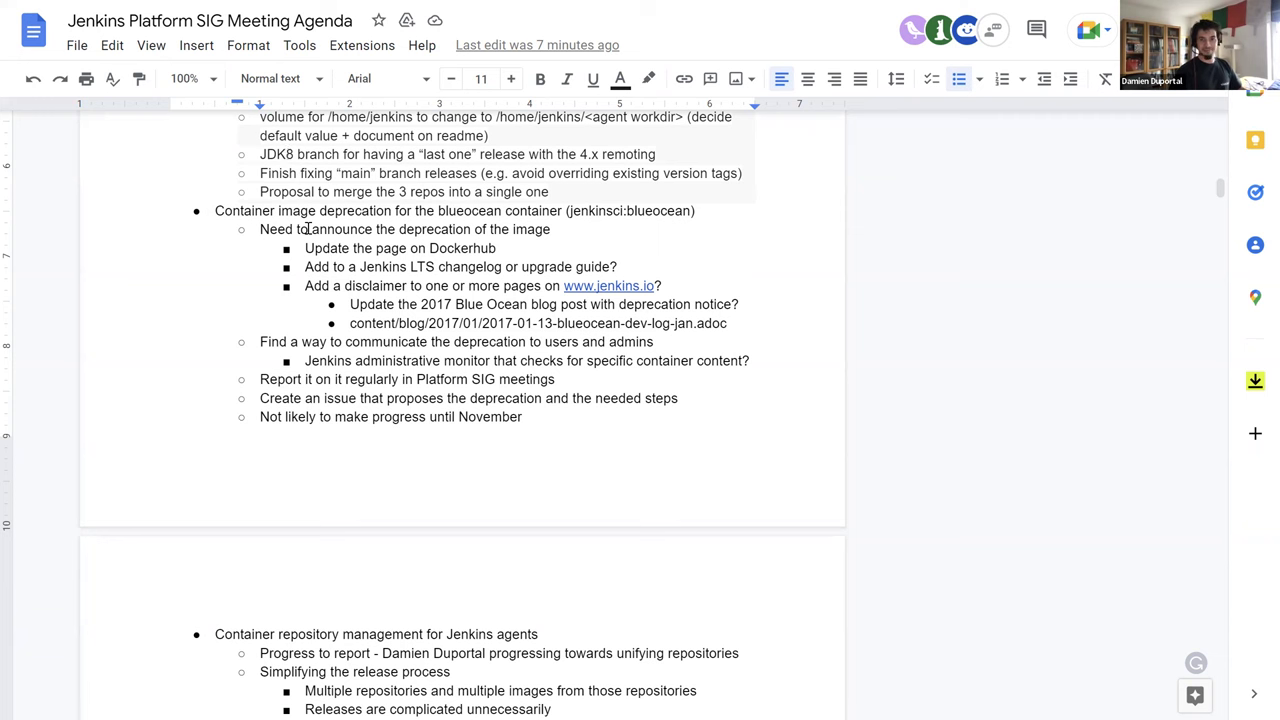
pyautogui.scroll(-5, 320, 260)
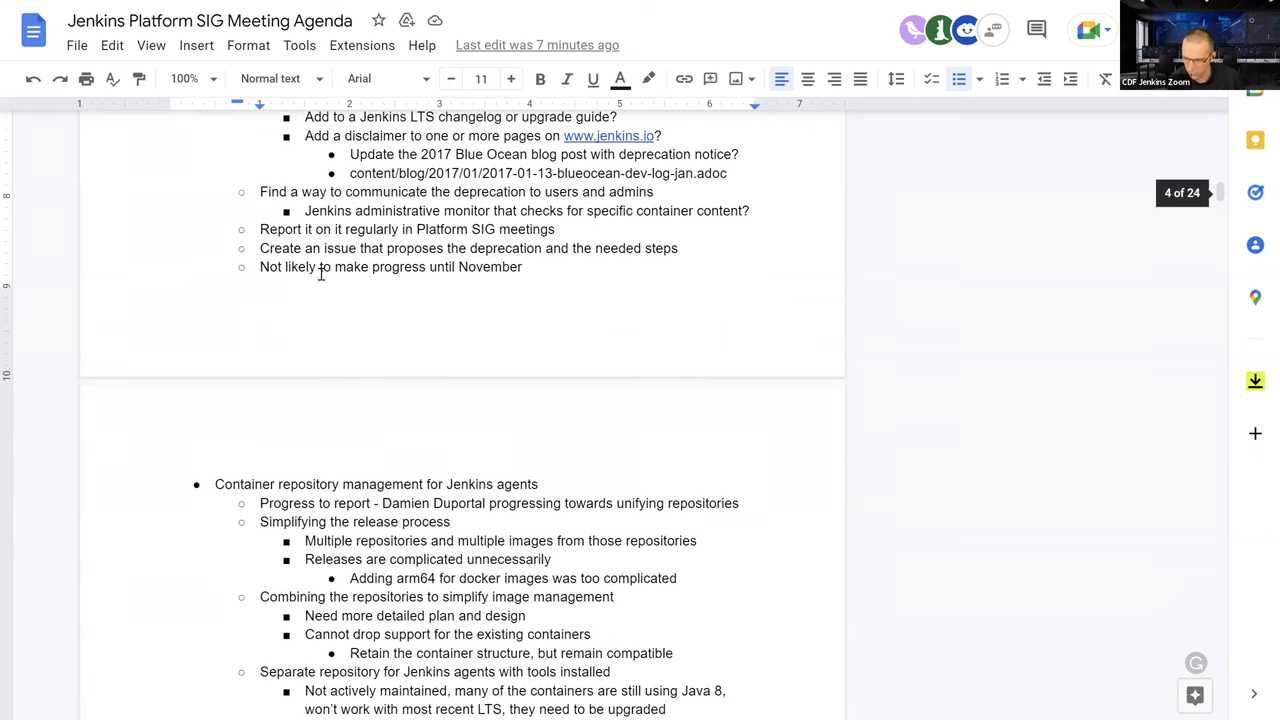
pyautogui.scroll(-1, 327, 273)
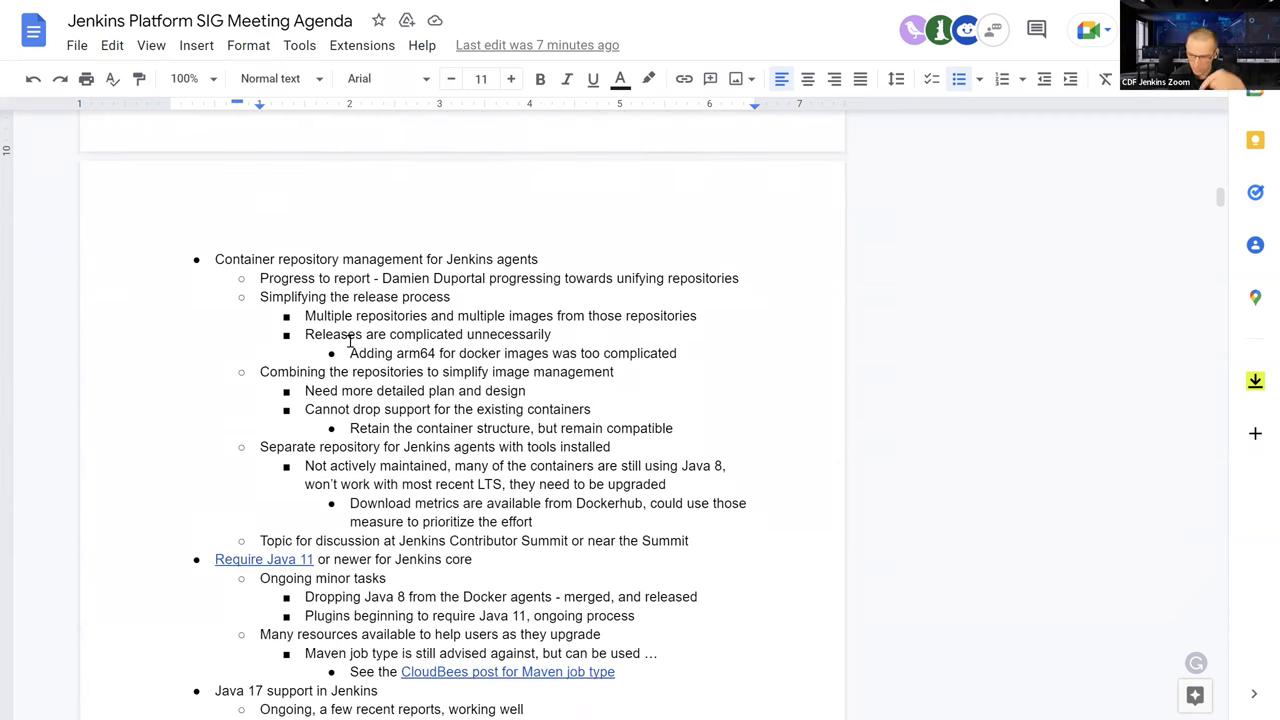
pyautogui.scroll(-1, 344, 338)
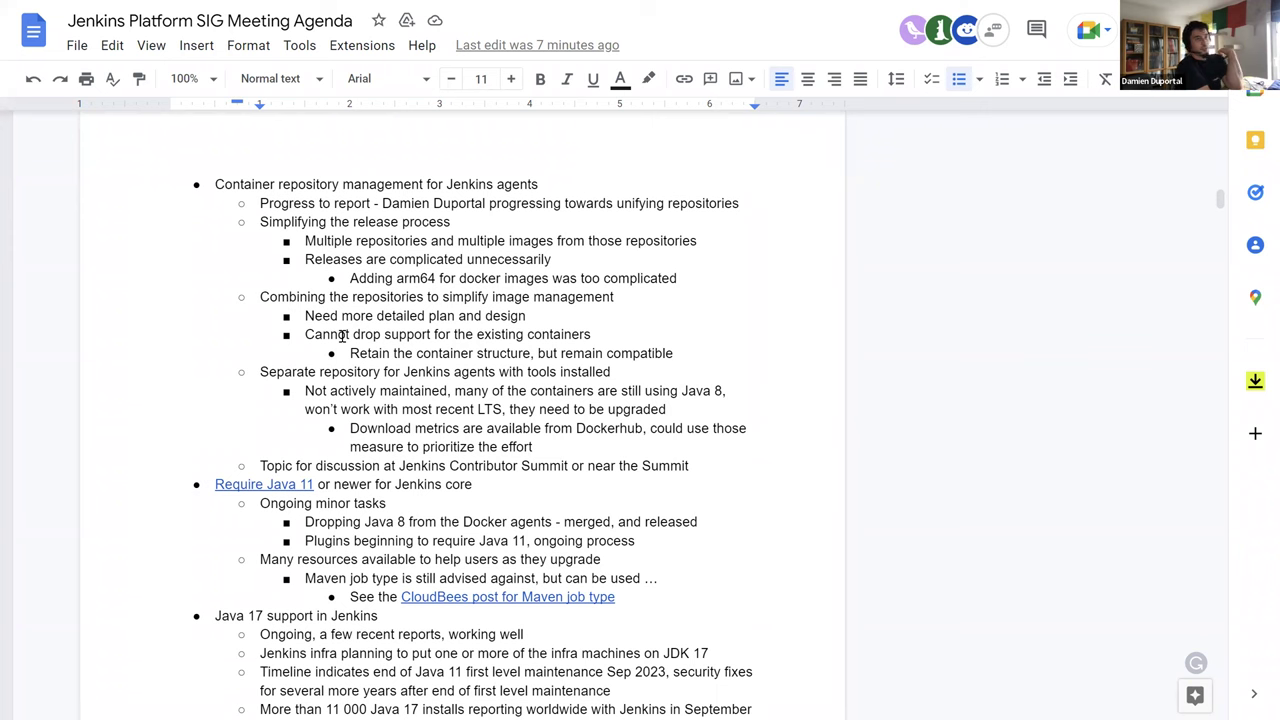
pyautogui.scroll(6, 341, 336)
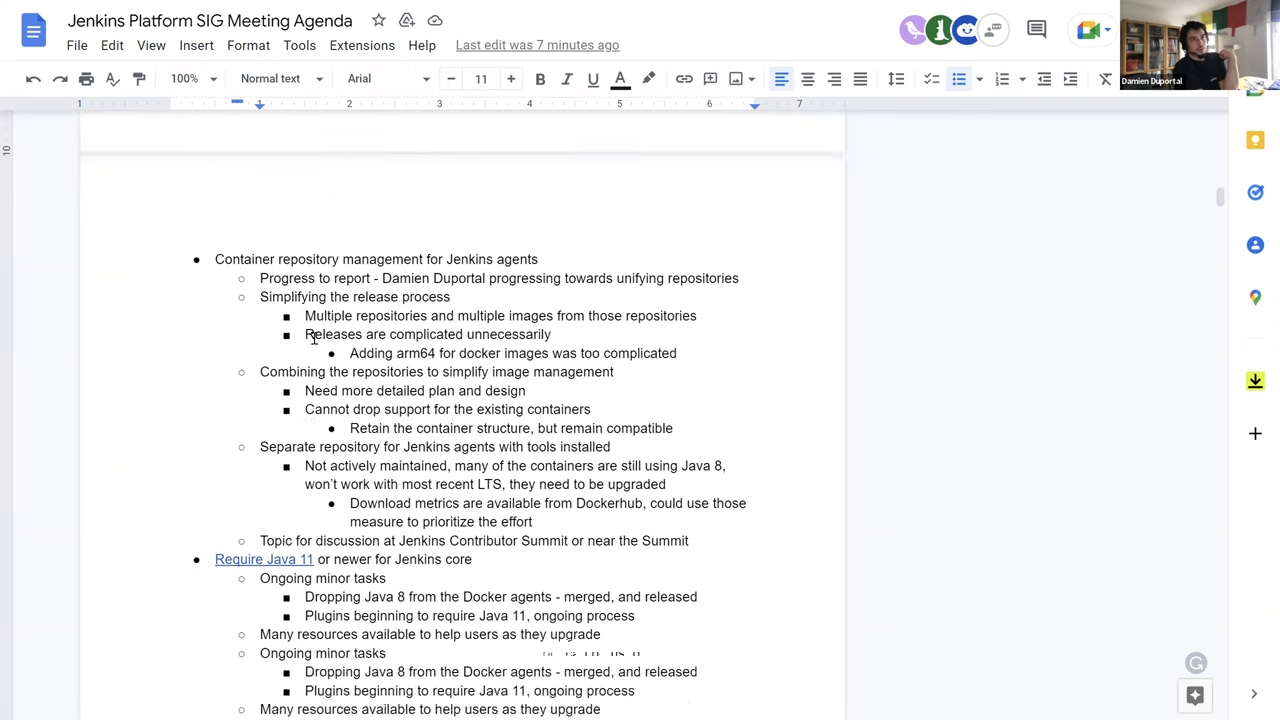
pyautogui.scroll(1, 313, 338)
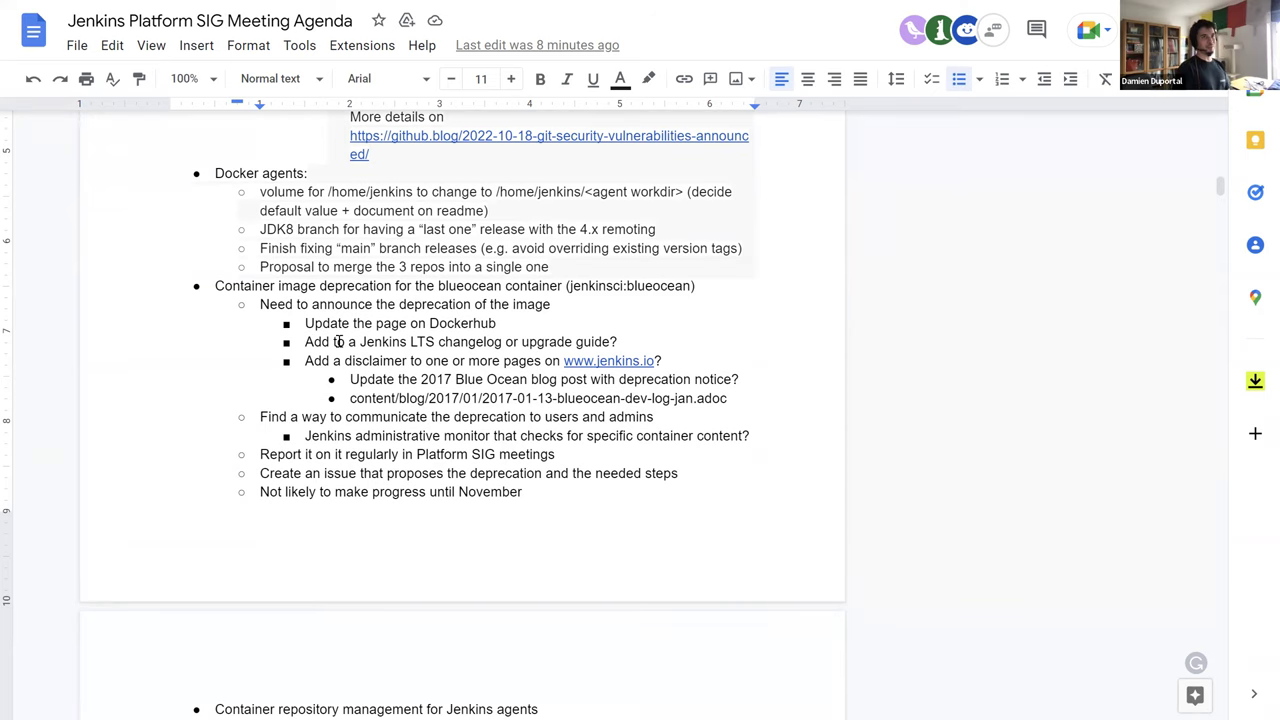
pyautogui.scroll(-1, 376, 318)
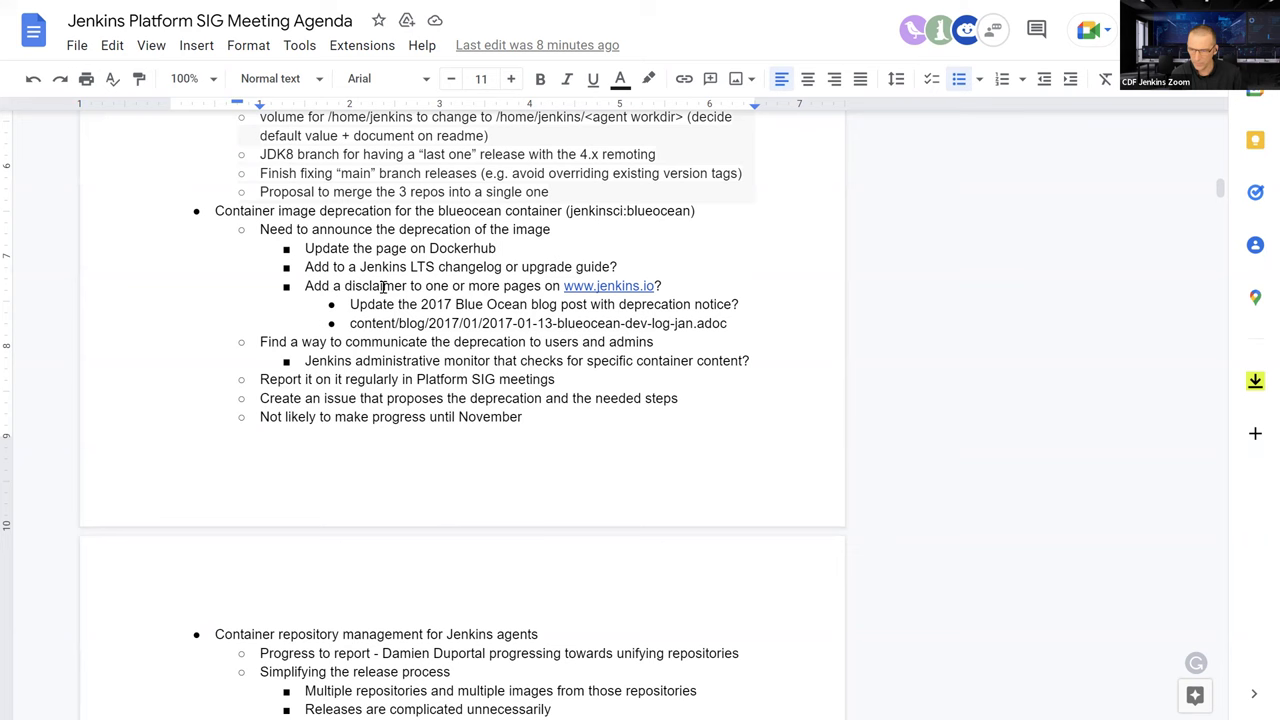
pyautogui.scroll(-1, 383, 287)
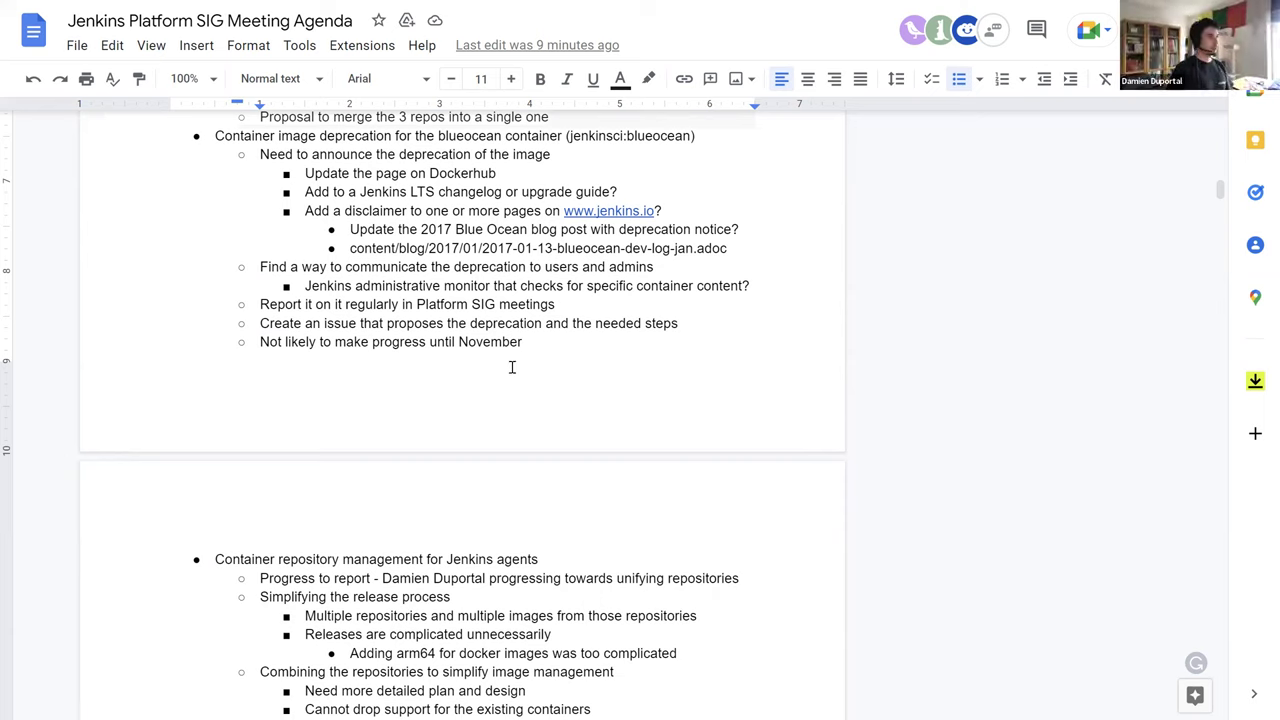
# Scroll past the blueocean deprecation notes to the Container repository management topic
pyautogui.scroll(-1, 511, 367)
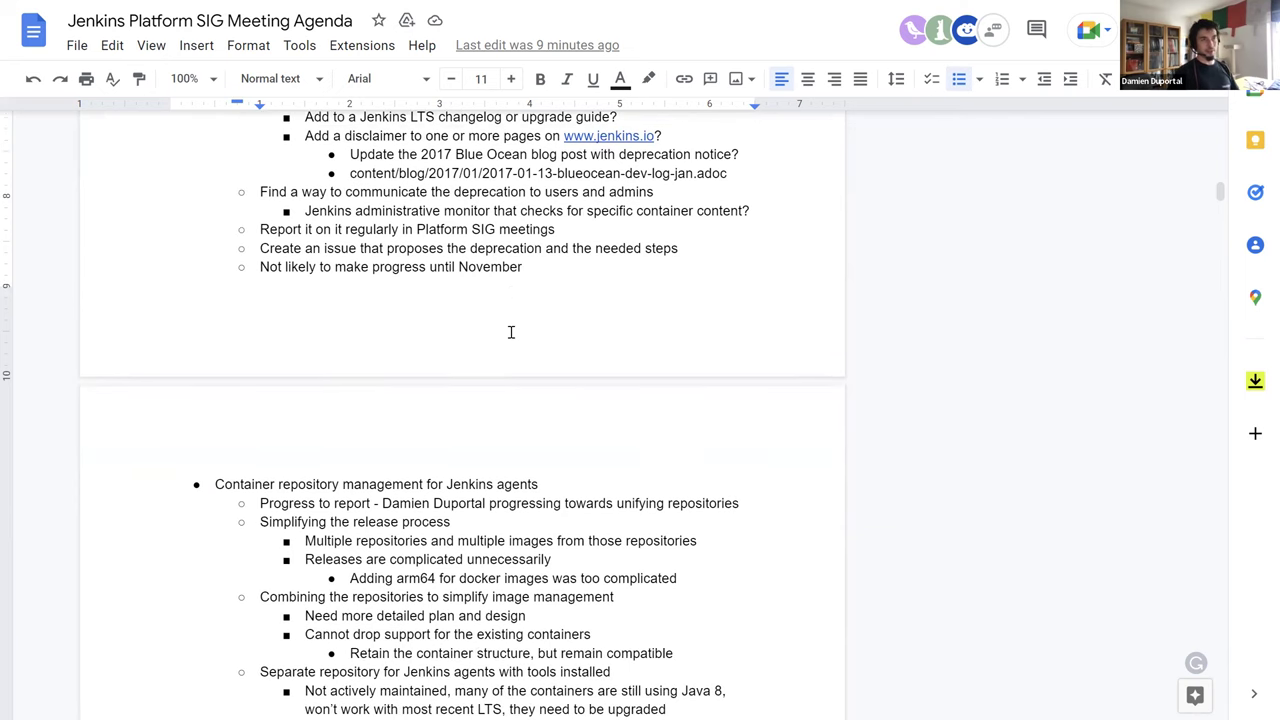
pyautogui.scroll(1, 511, 332)
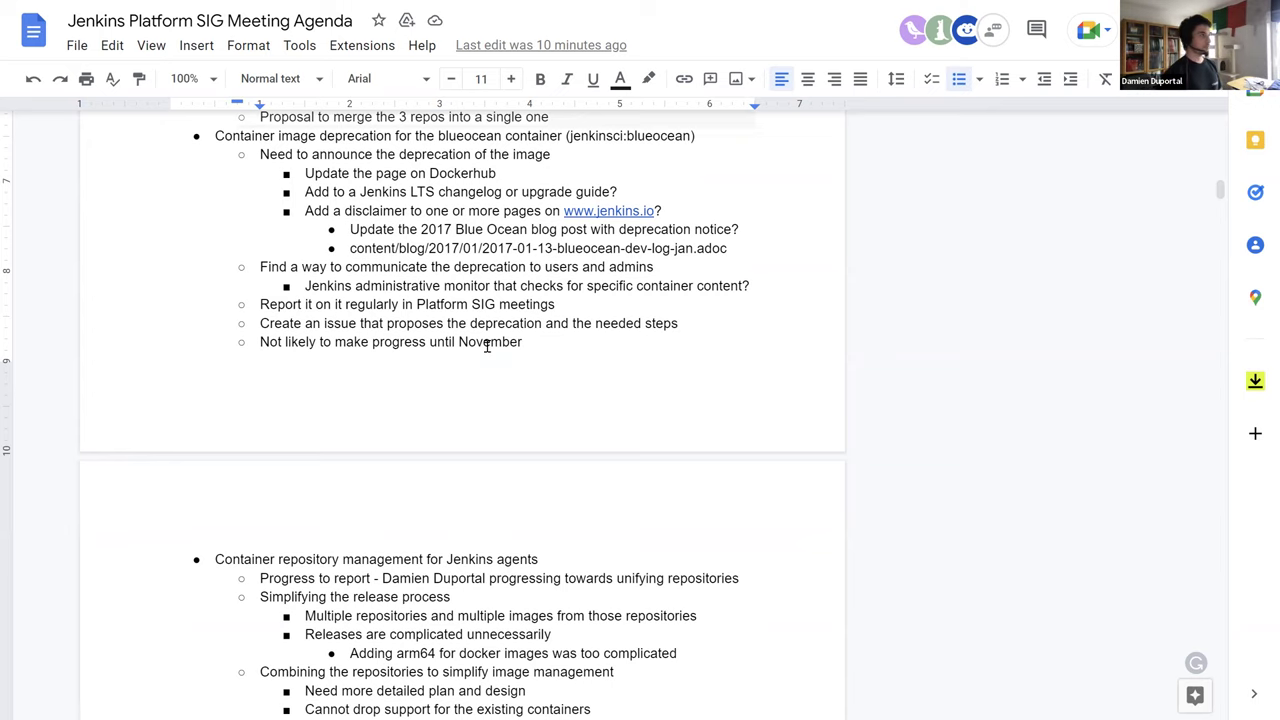
# Select the word 'progress', then scroll to the Java 11, Java 17 and Contributor Summit topics
pyautogui.scroll(-3, 505, 359)
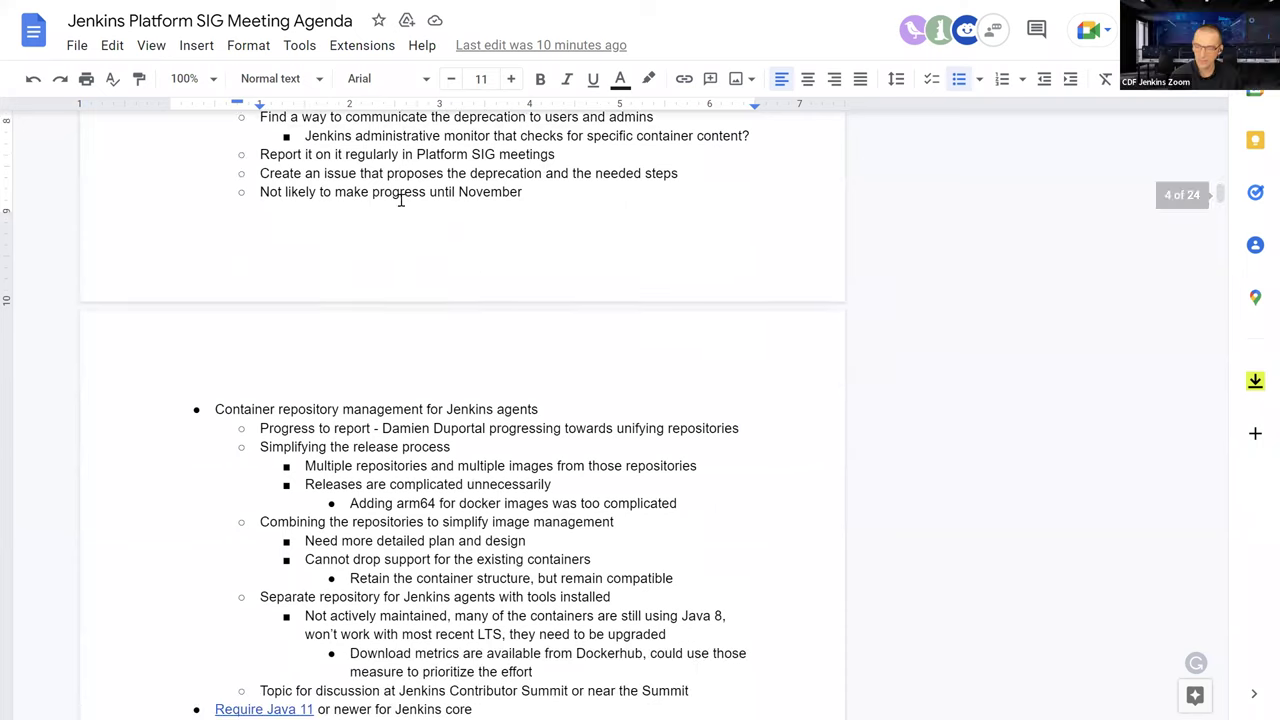
pyautogui.doubleClick(400, 195)
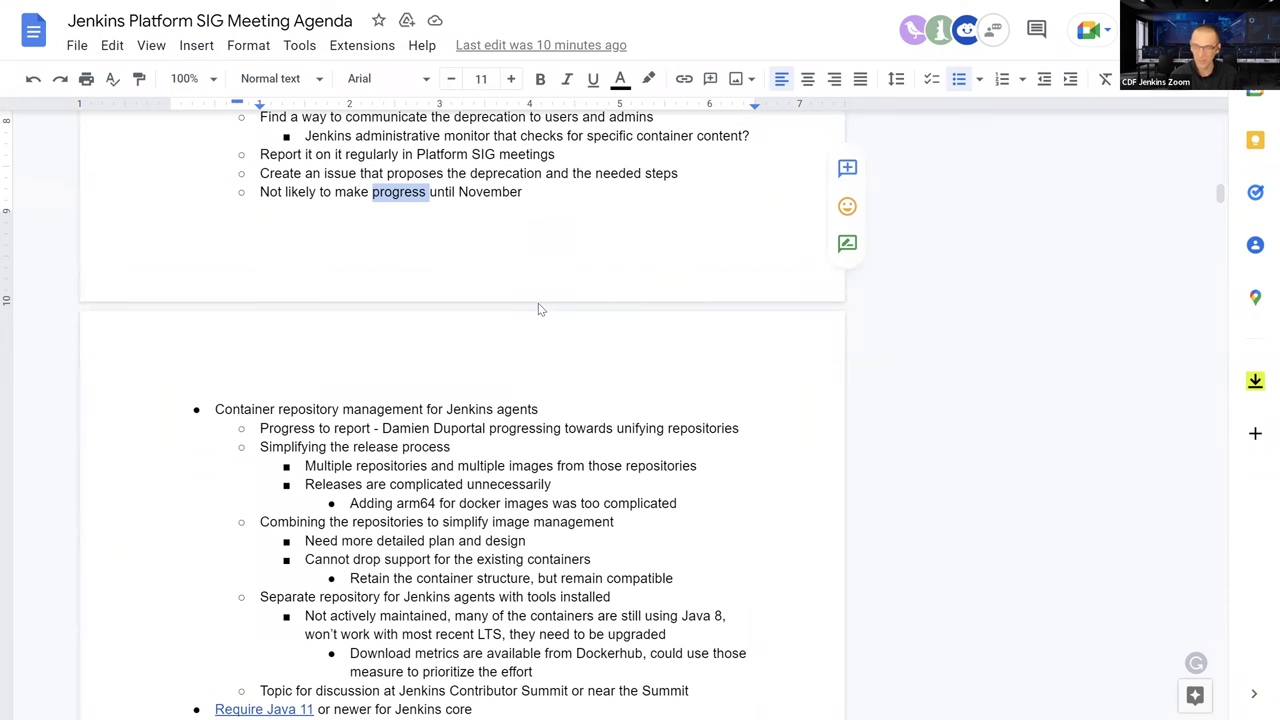
pyautogui.scroll(-3, 538, 309)
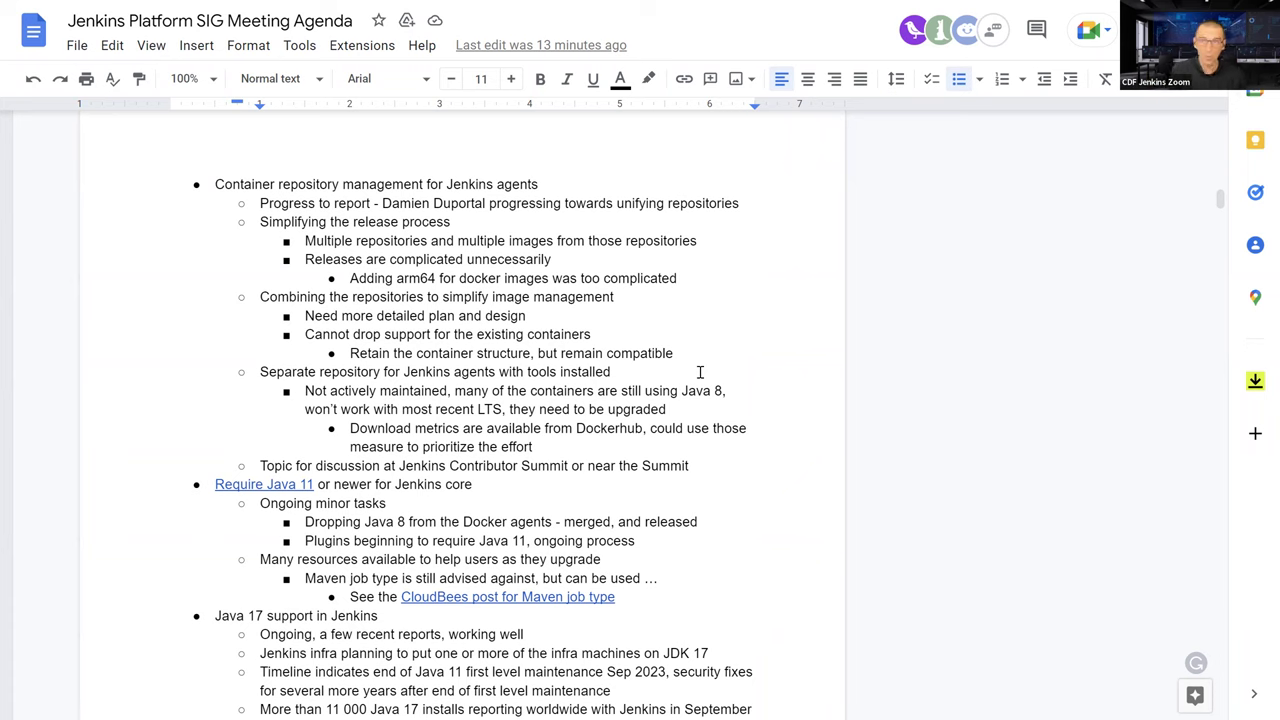
pyautogui.scroll(-1, 700, 372)
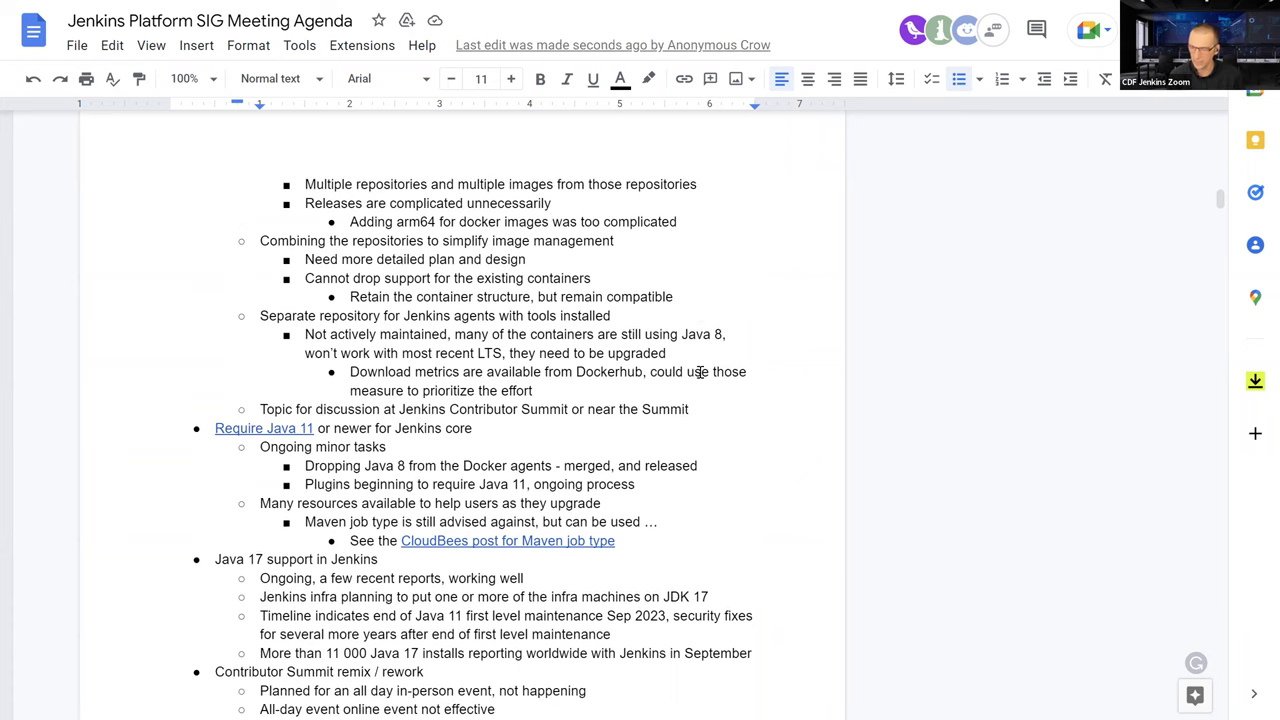
pyautogui.scroll(-1, 689, 381)
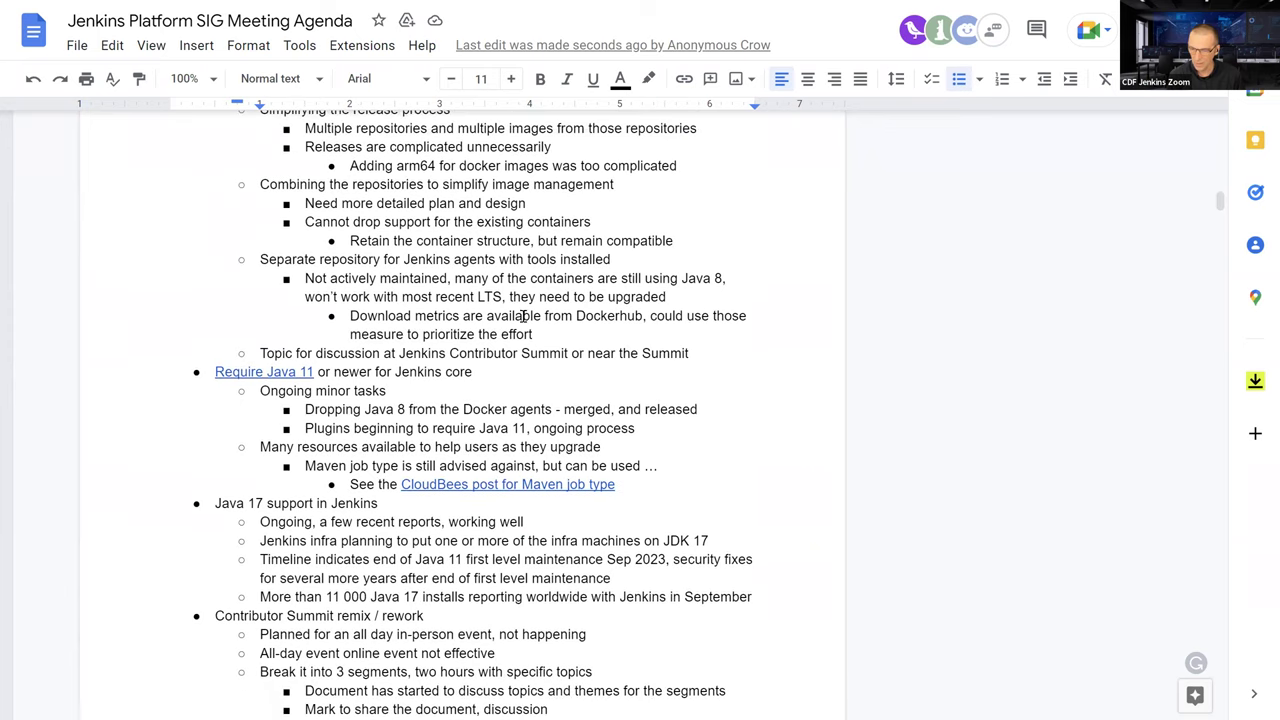
pyautogui.scroll(-1, 450, 327)
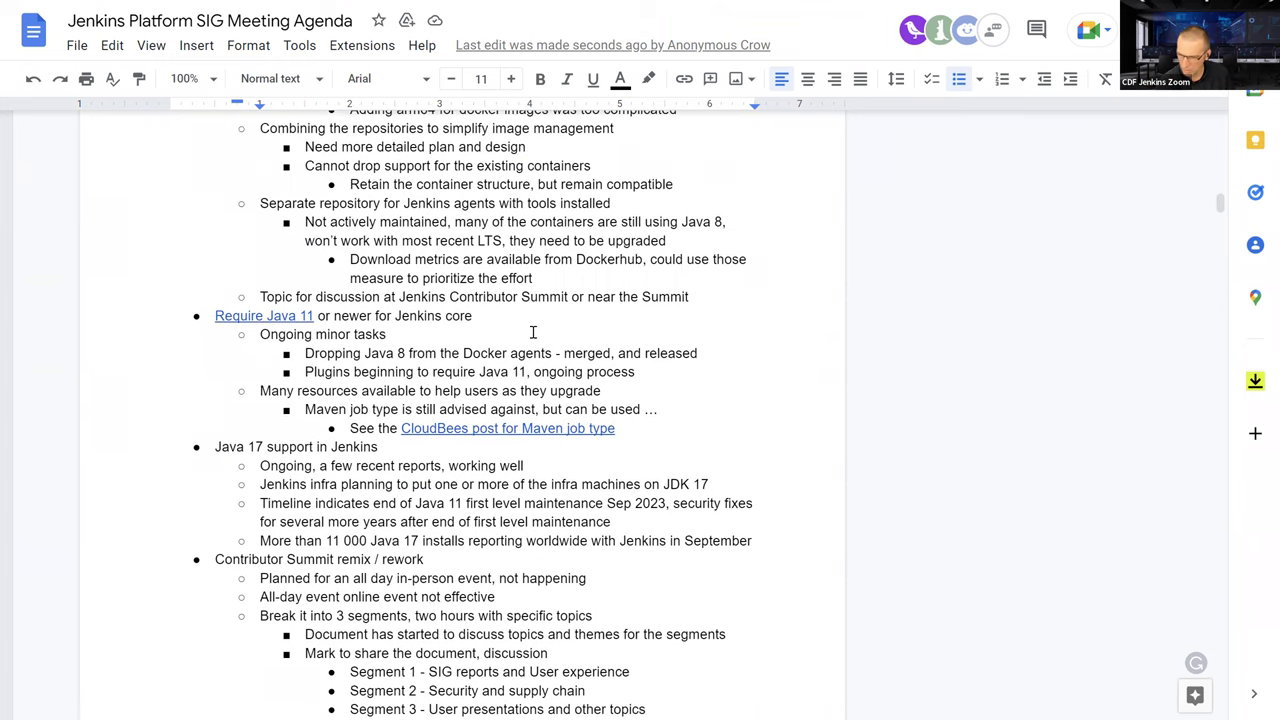
pyautogui.scroll(-1, 470, 333)
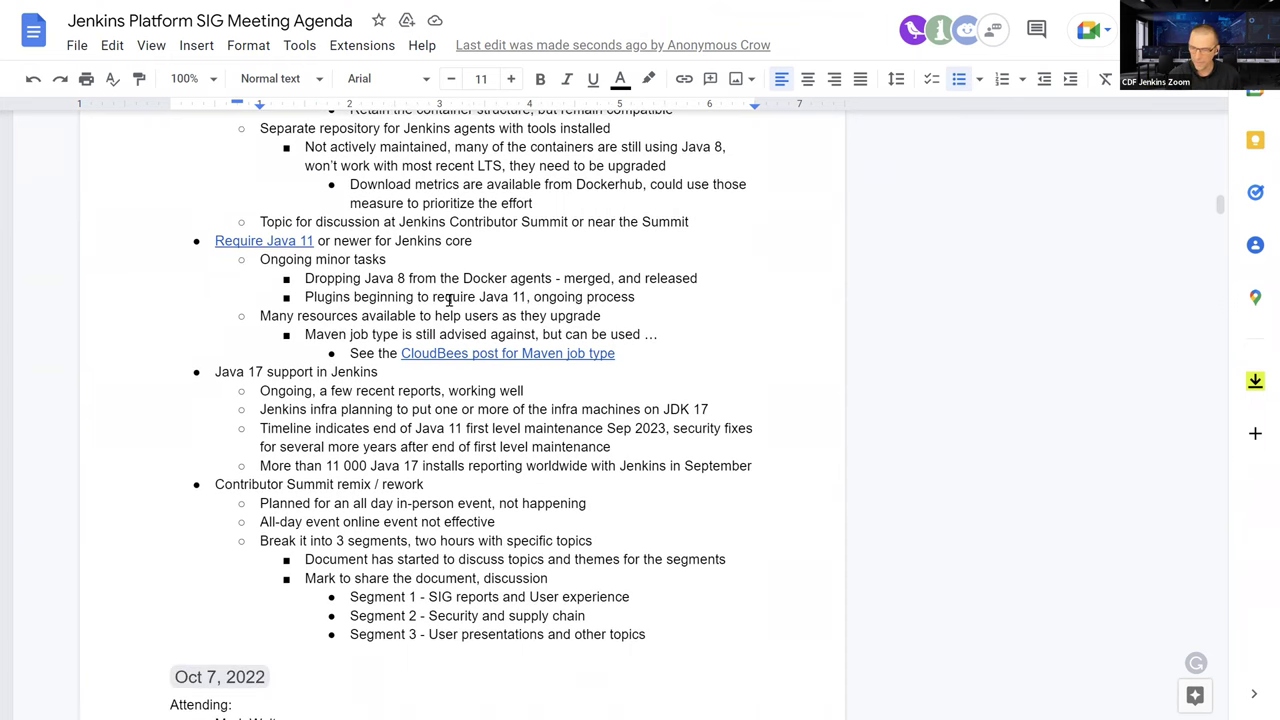
pyautogui.scroll(-1, 449, 301)
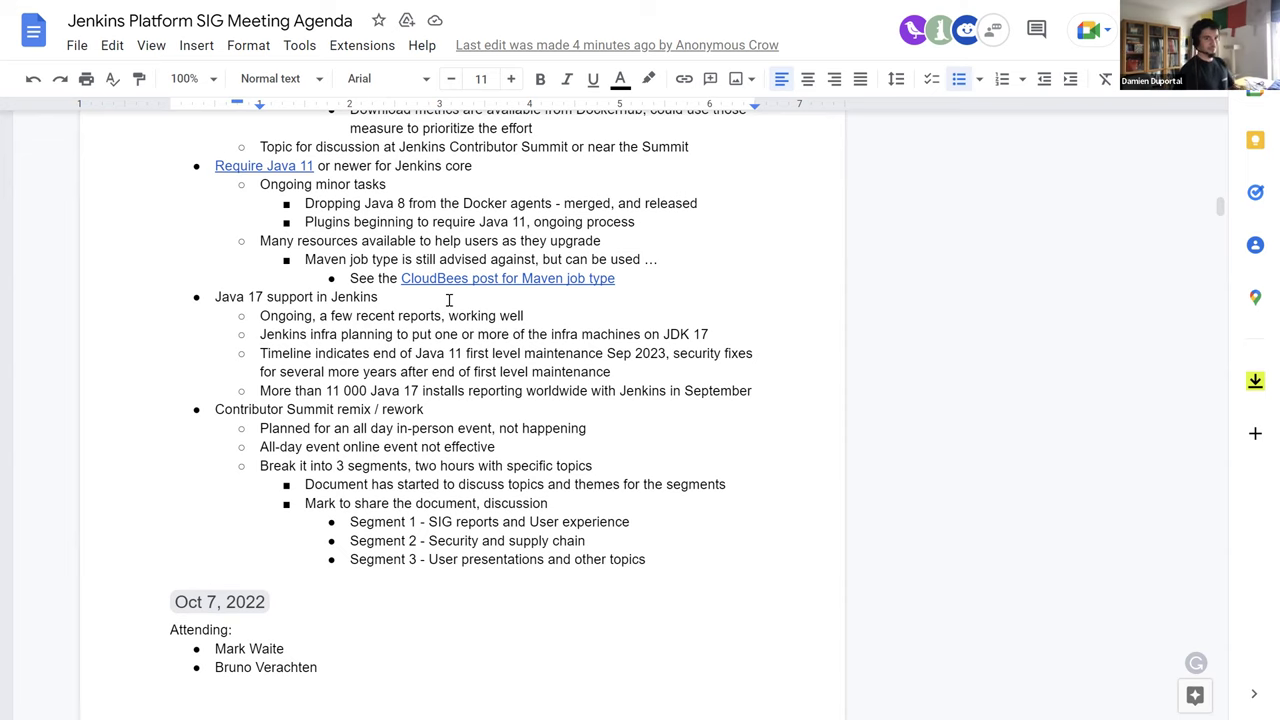
pyautogui.scroll(-1, 466, 343)
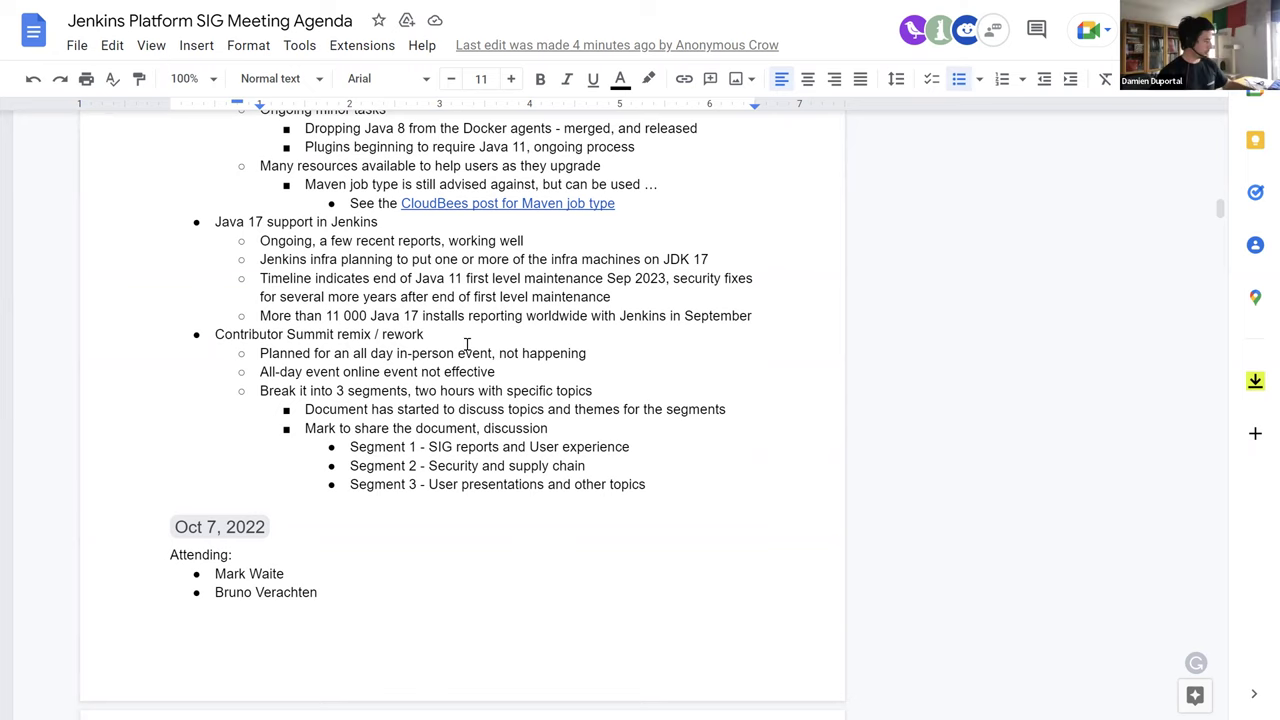
pyautogui.scroll(-1, 466, 344)
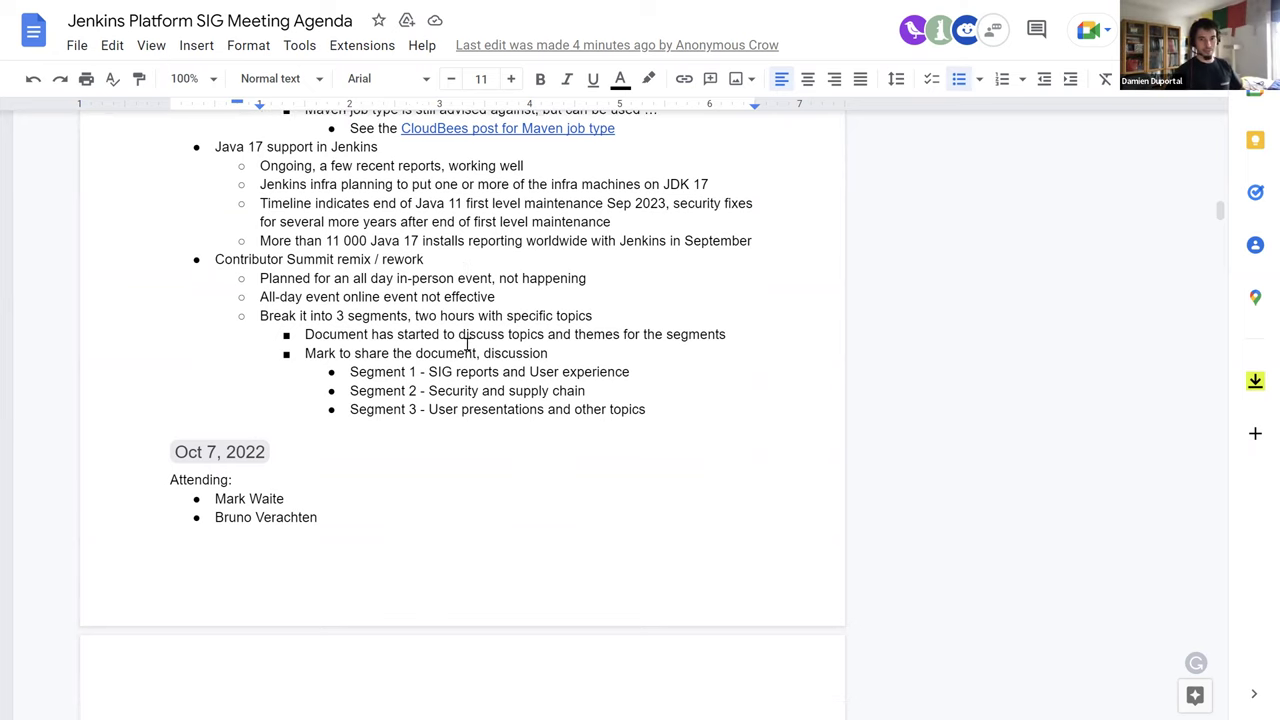